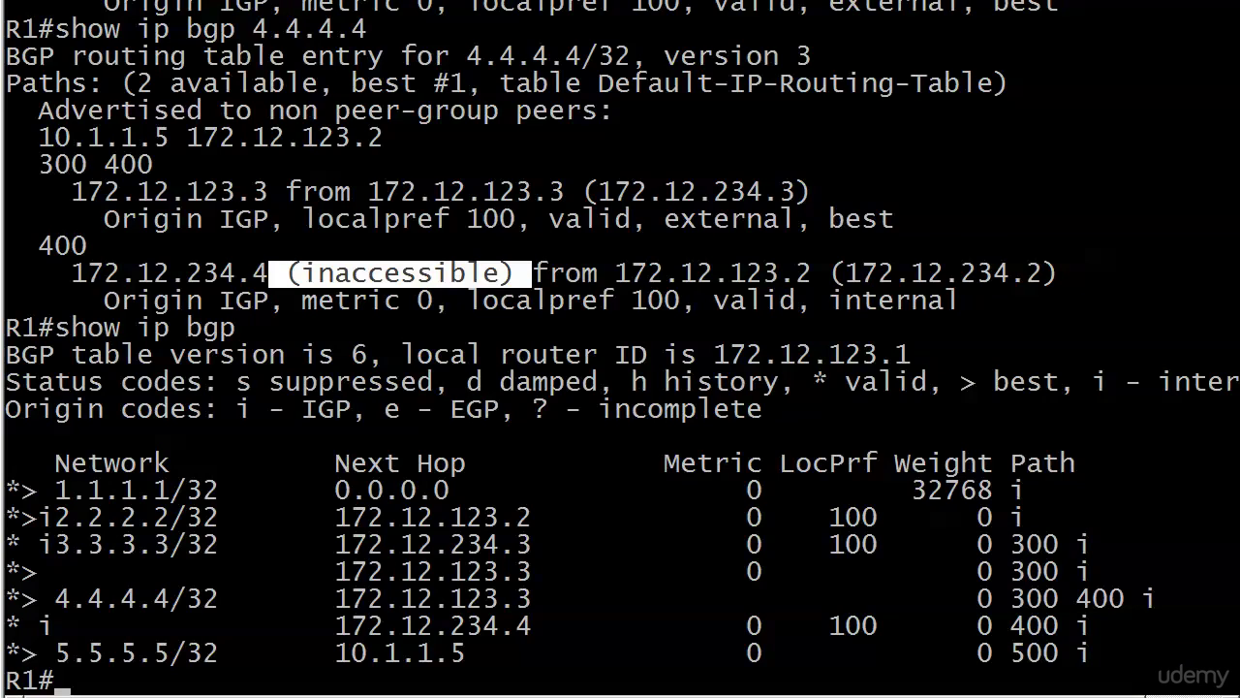
Run 'show ip bgp 3.3.3.3' on R1 to list its two paths, the internal next hop inaccessible.
key(Return)
key(Return)
key(Return)
key(Return)
key(Return)
key(Return)
key(Return)
key(Return)
key(Return)
key(Return)
key(Return)
key(Return)
key(Return)
key(Return)
key(Return)
key(Return)
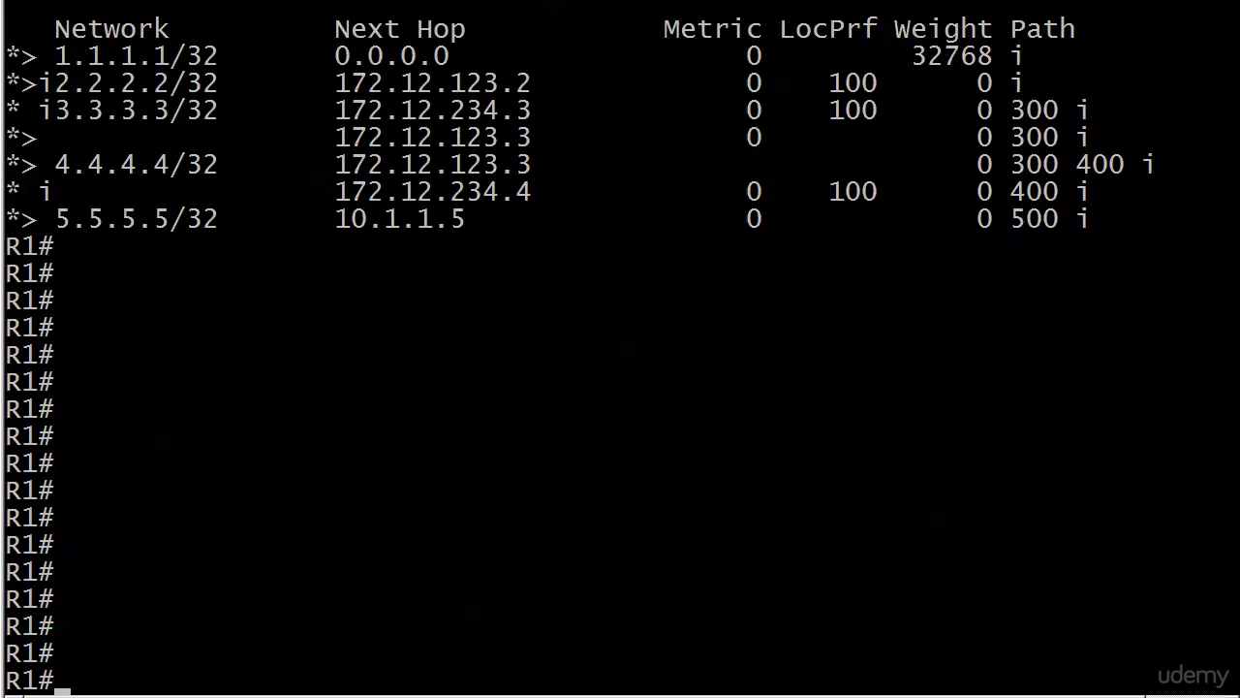
text(show ip bgp 3.3.3.3)
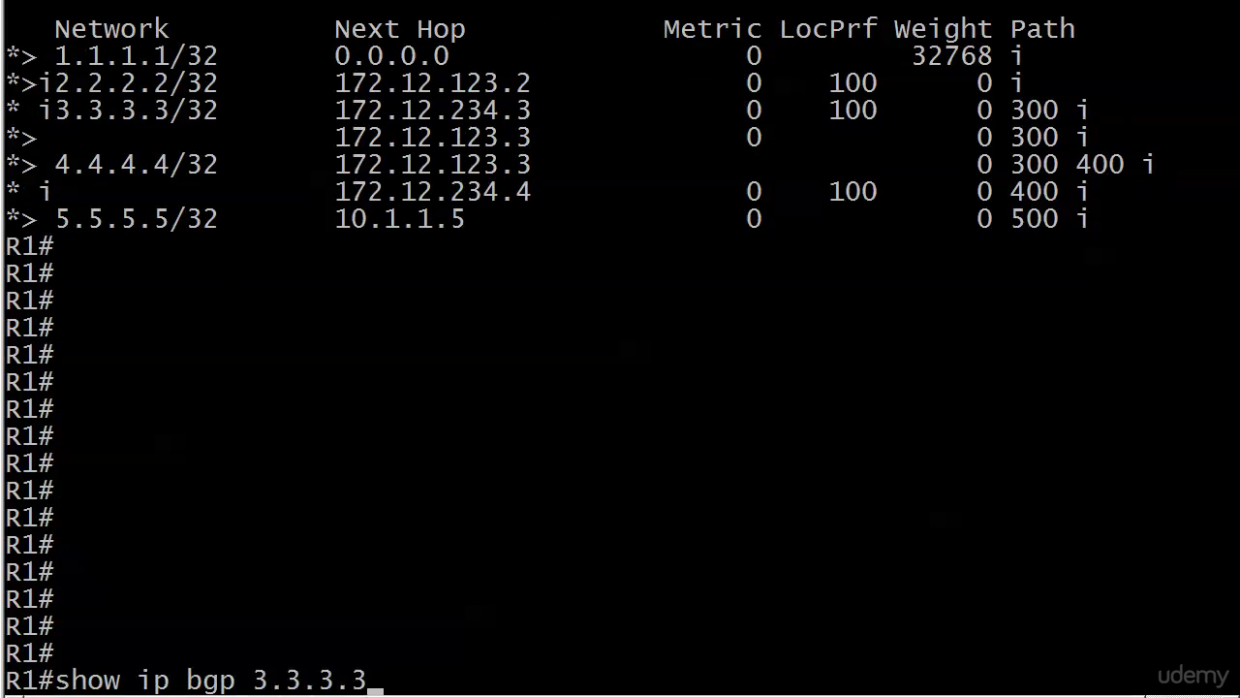
key(Return)
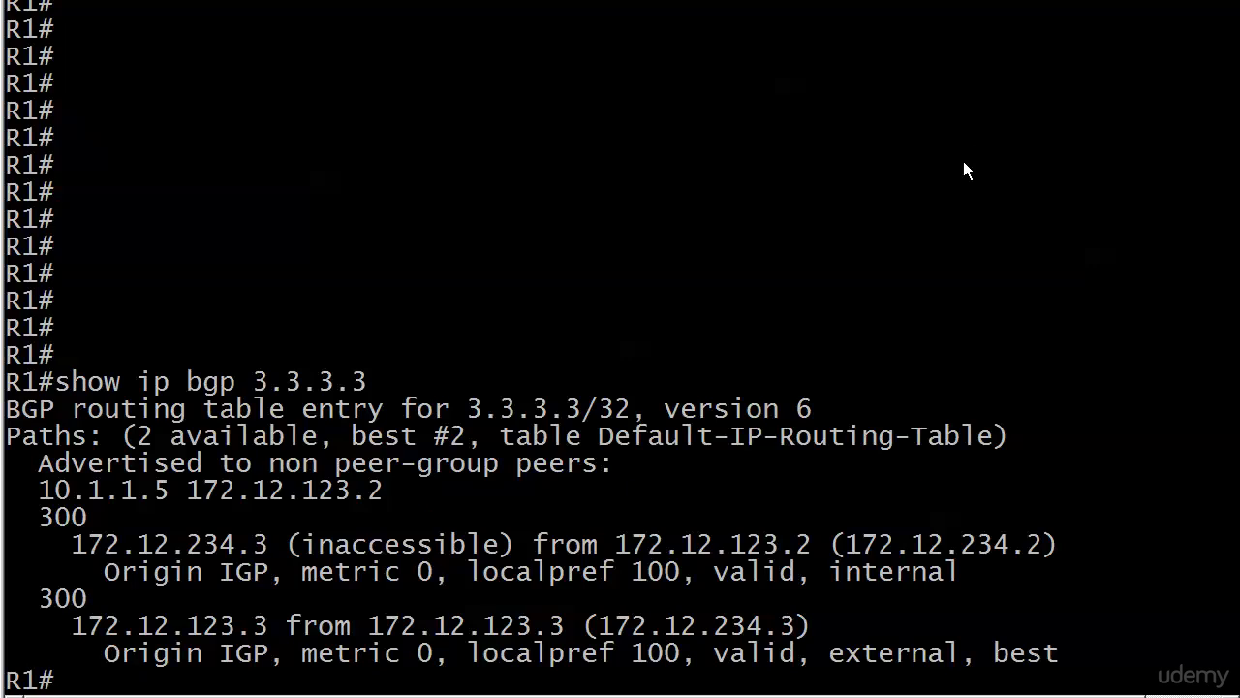
right_click(347, 468)
click(361, 477)
drag(139, 438, 471, 444)
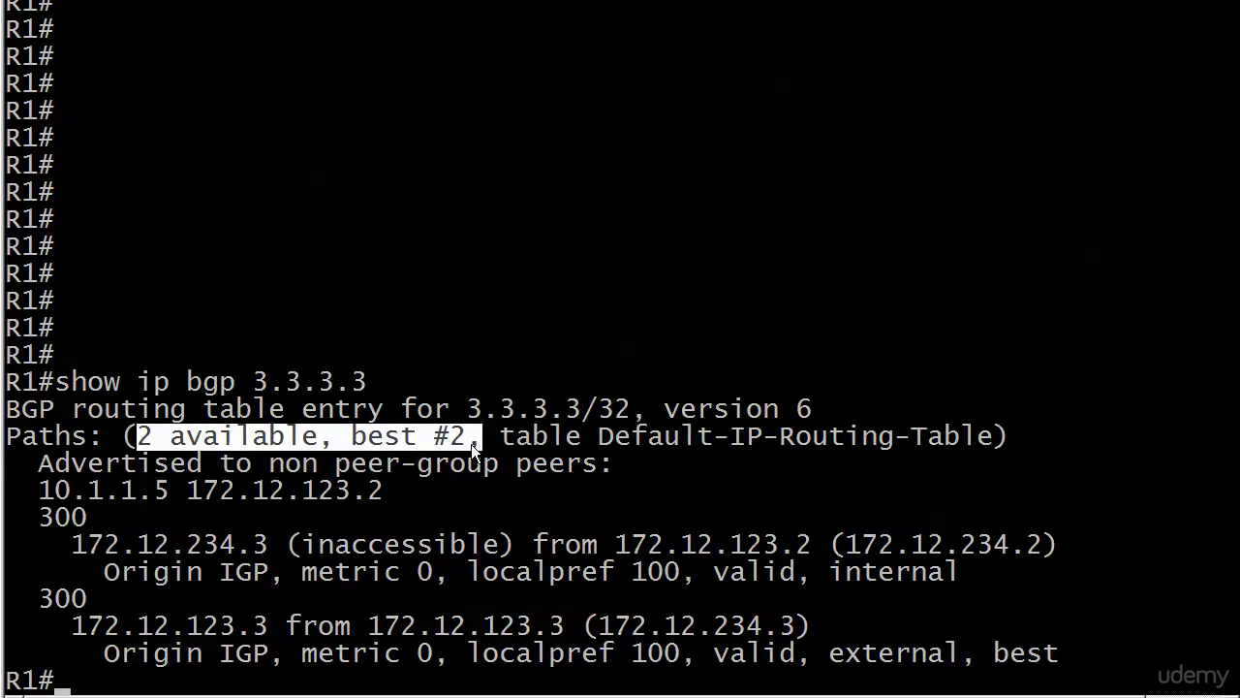
drag(42, 464, 604, 469)
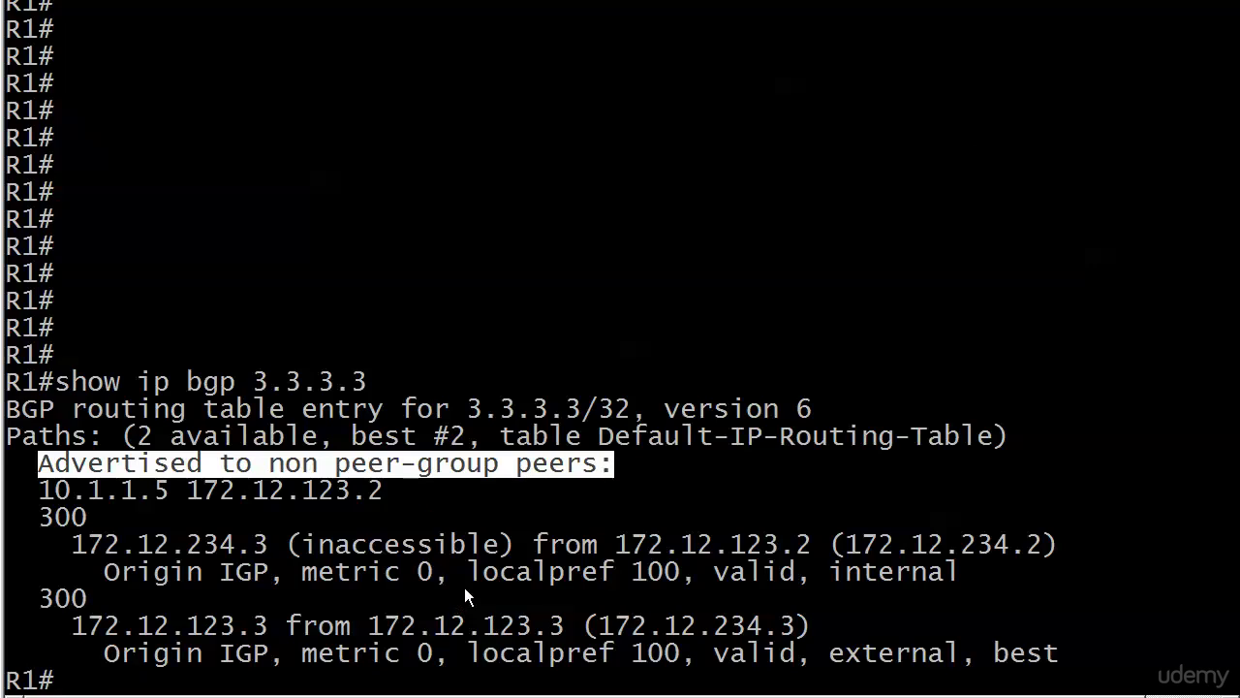
drag(465, 584, 957, 571)
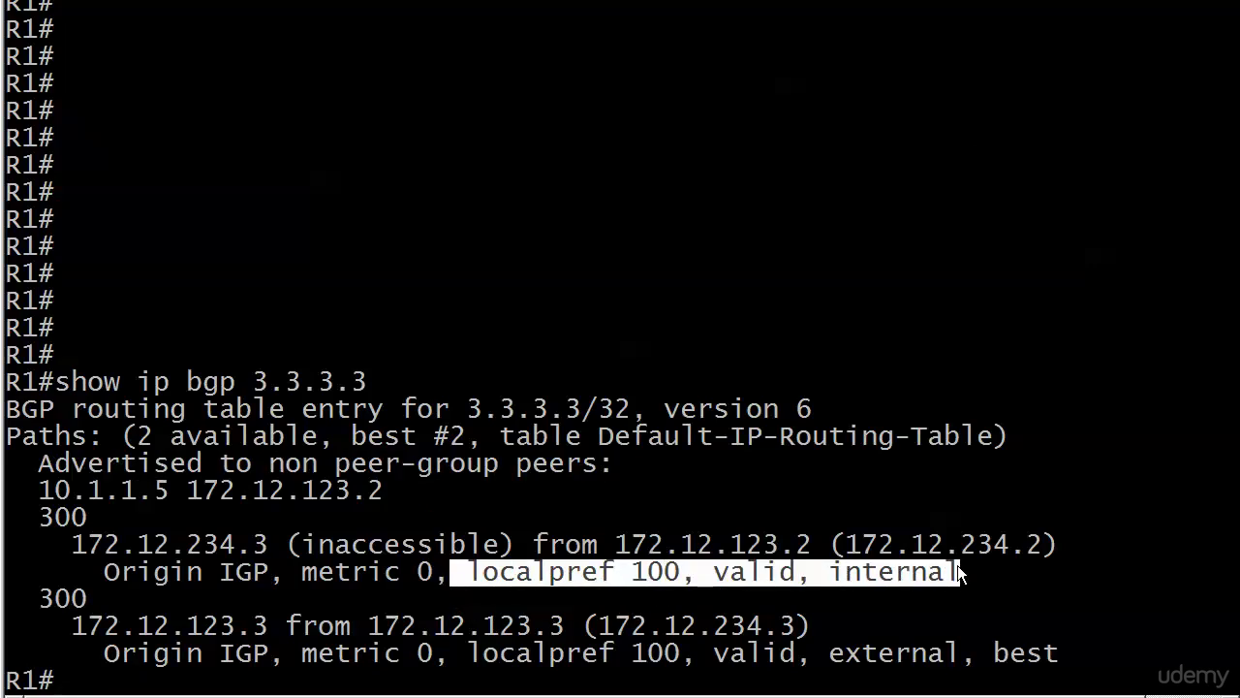
drag(456, 574, 685, 661)
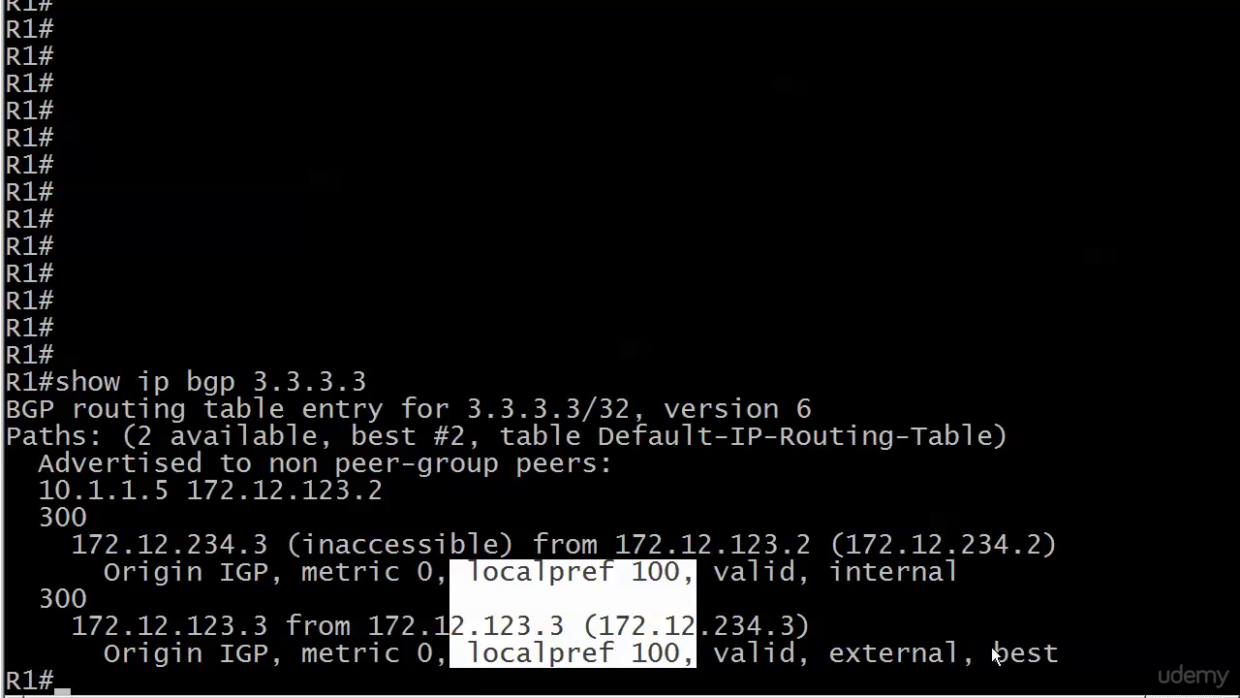
drag(984, 655, 1095, 659)
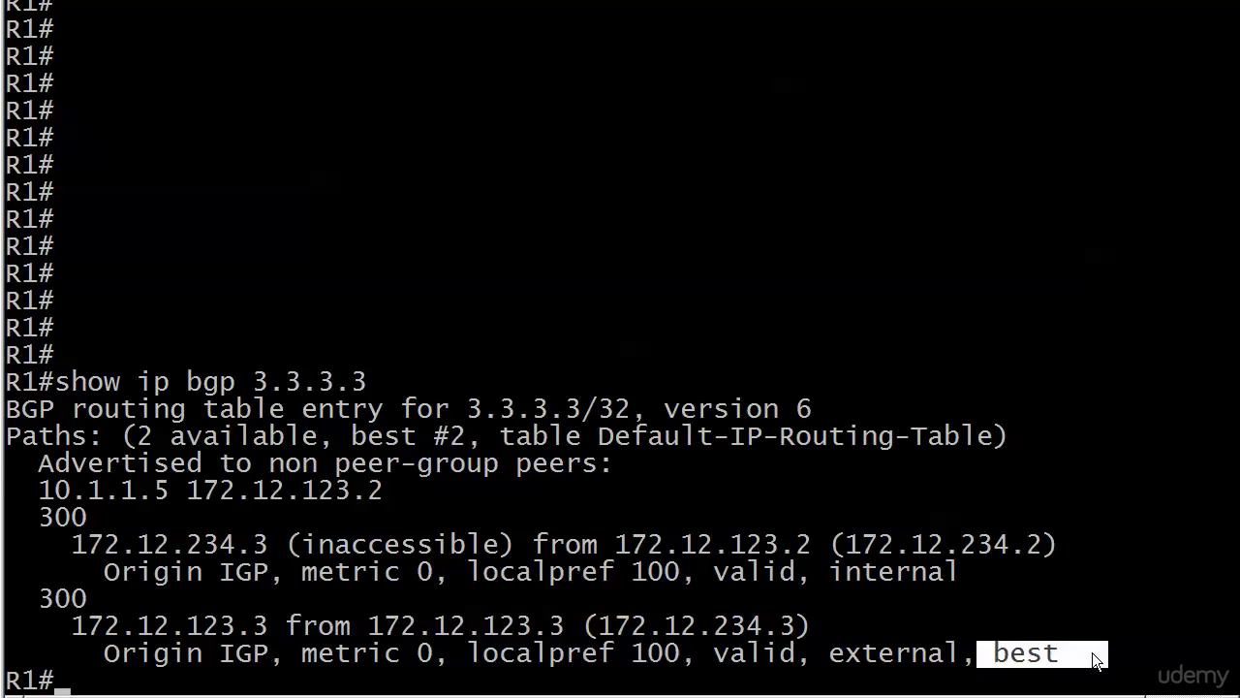
drag(280, 541, 531, 544)
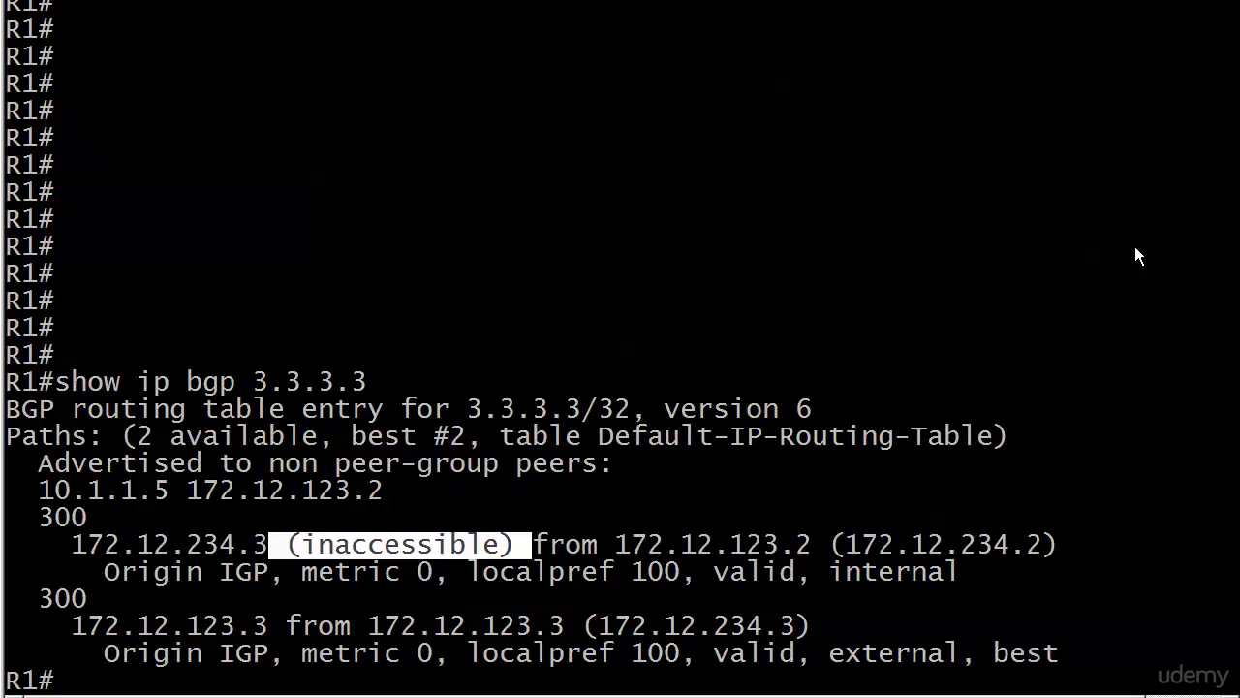
Run 'show ip bgp 4.4.4.4' on R1 to display its detailed BGP entry.
click(1137, 249)
text(show)
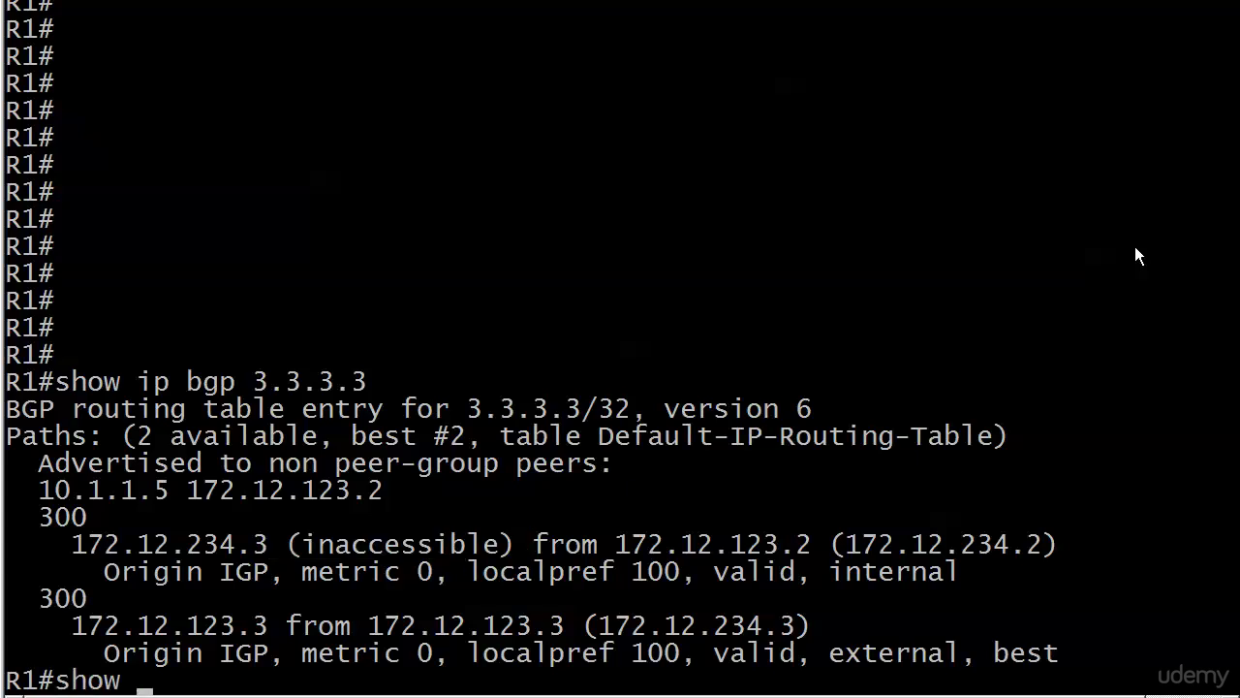
text( ip bgp 4.4.4.4)
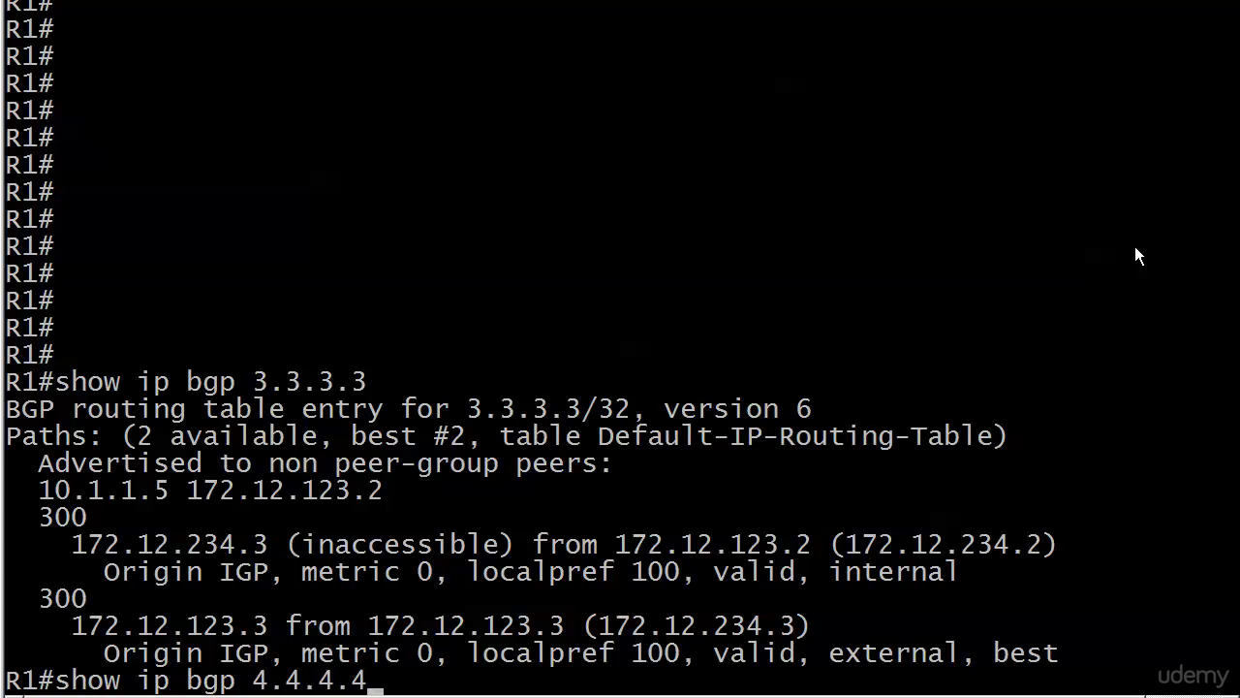
key(Return)
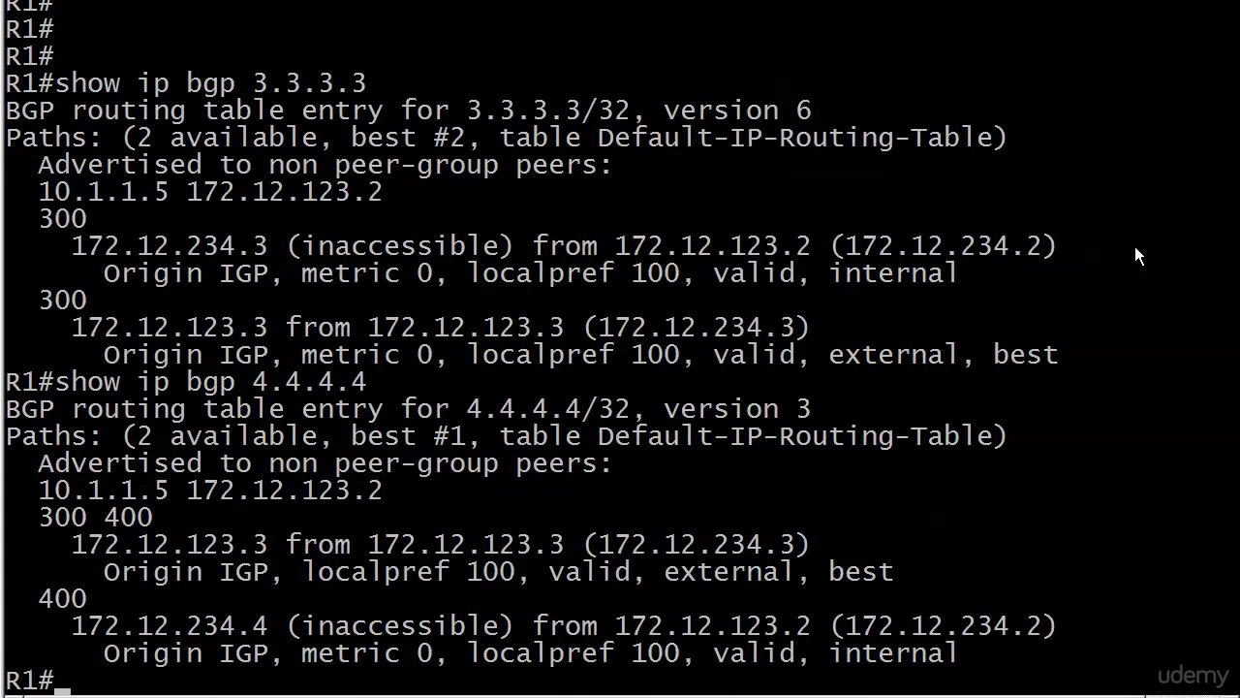
Highlight '(inaccessible)' beside next hop 172.12.234.4 in the console output.
right_click(425, 565)
click(449, 571)
drag(310, 630, 531, 630)
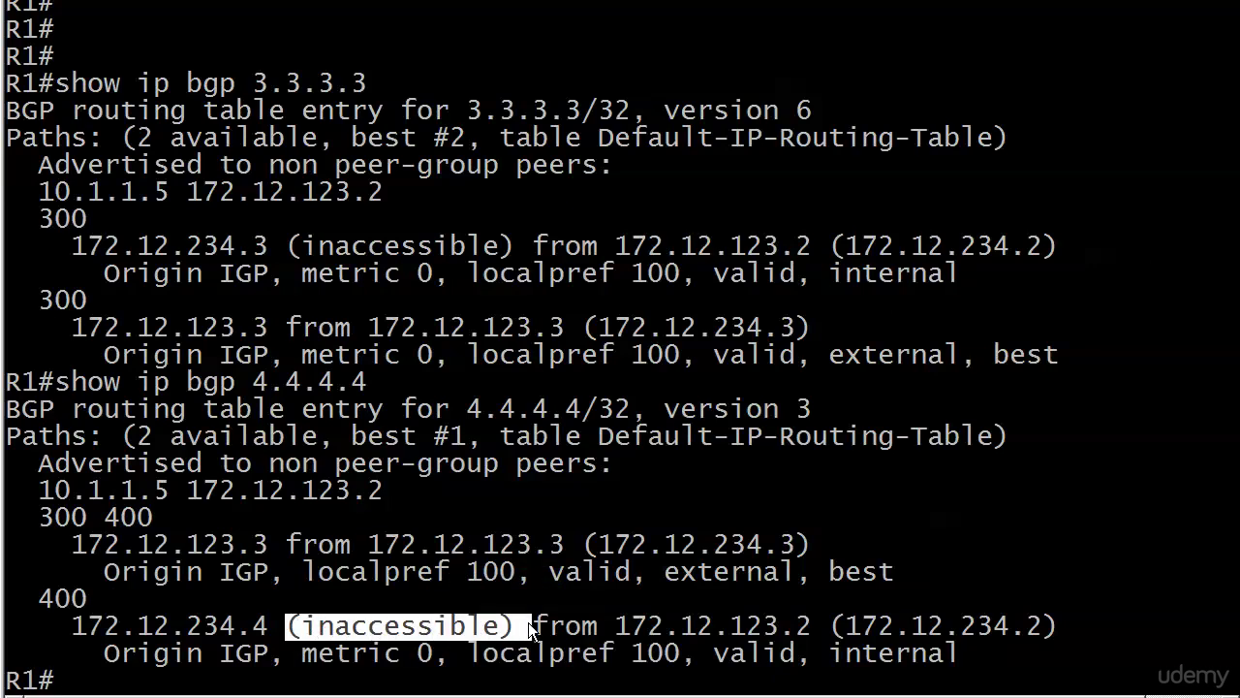